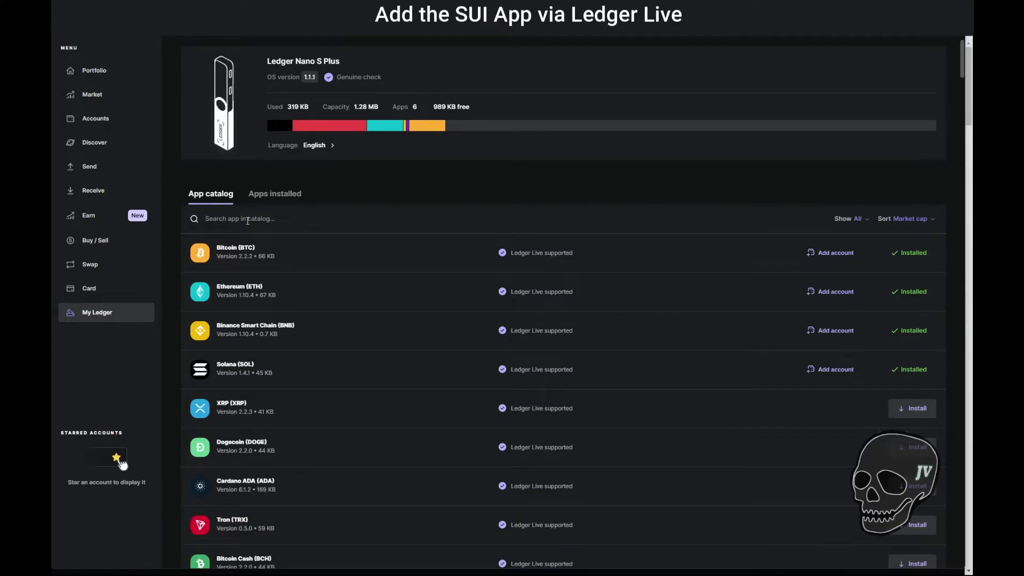
text(sui)
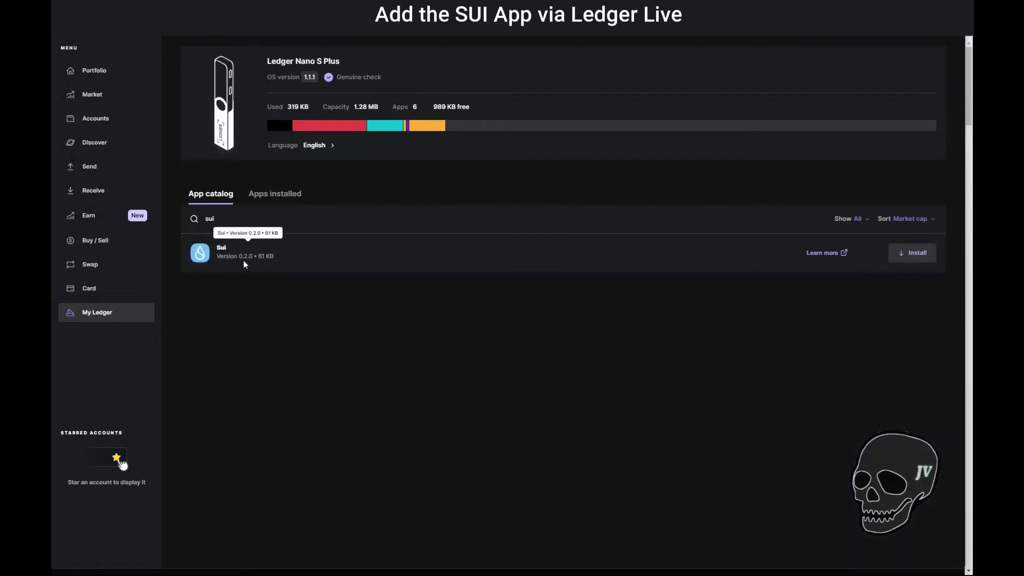
Start installing the Sui app on the Ledger Nano S Plus from My Ledger.
click(916, 255)
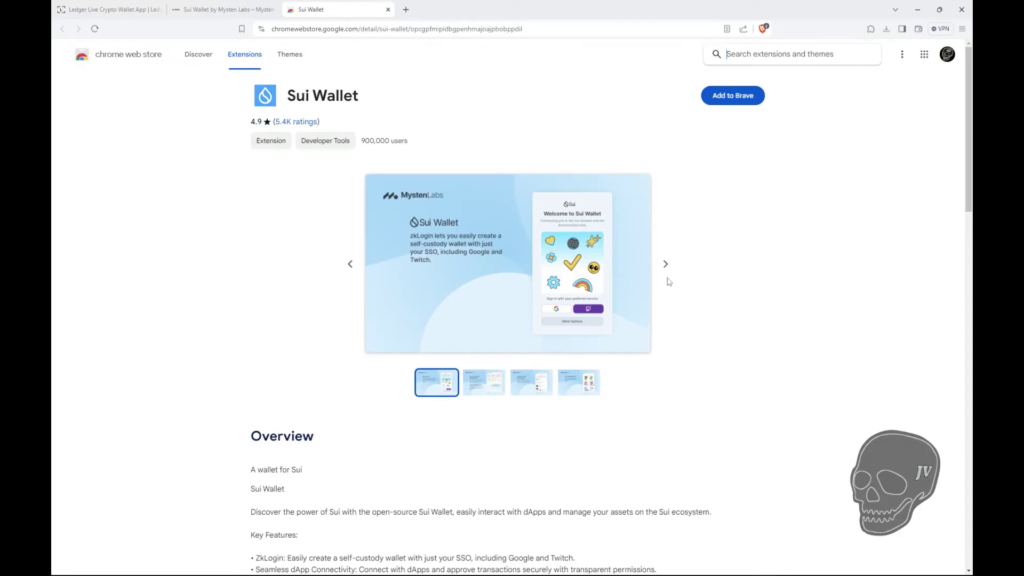
Add the Sui Wallet extension to Brave and confirm the install.
click(666, 265)
click(666, 265)
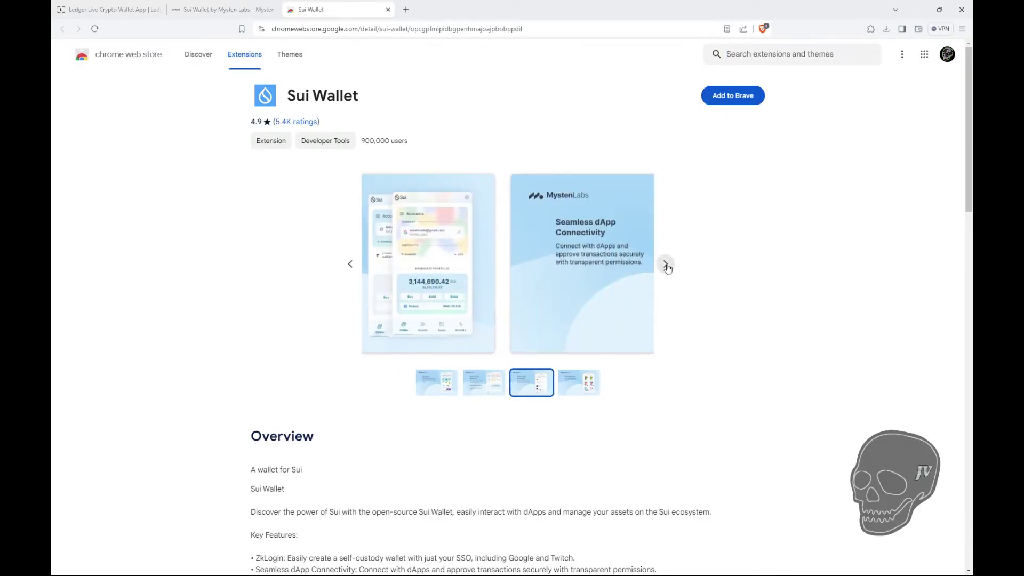
click(730, 97)
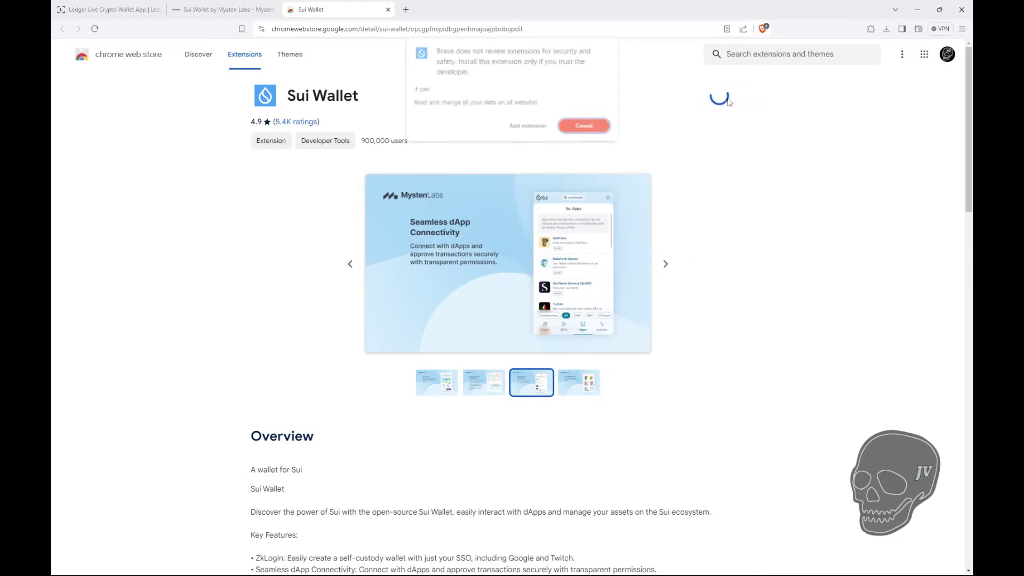
click(527, 125)
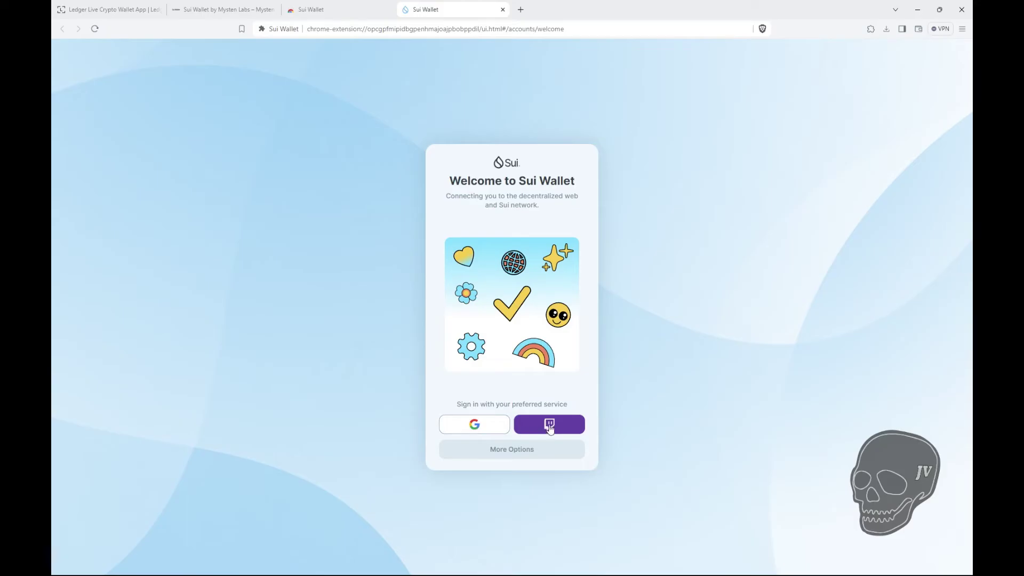
Begin Ledger account setup from the More Options sign-in choices.
click(521, 452)
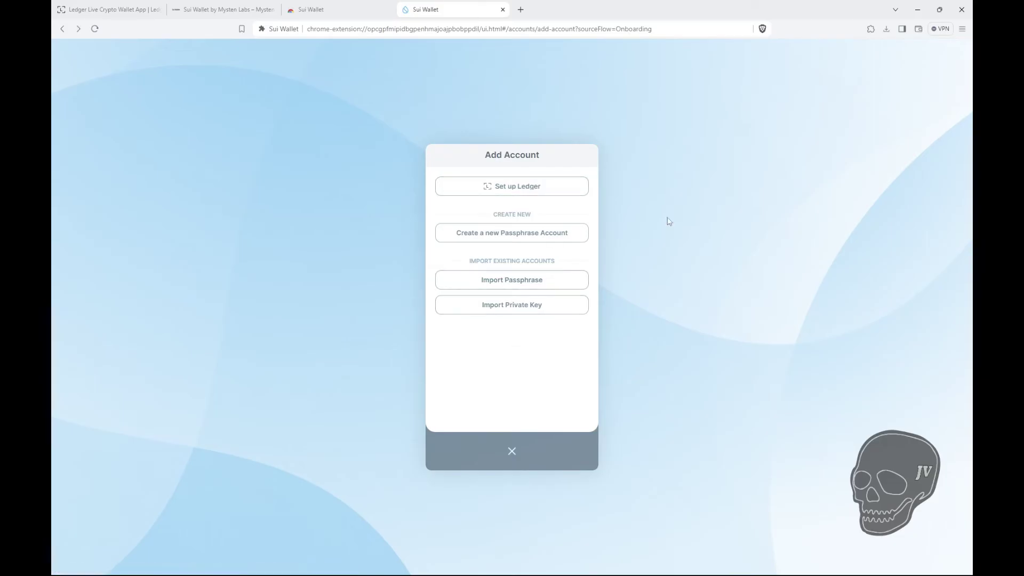
click(517, 190)
click(544, 355)
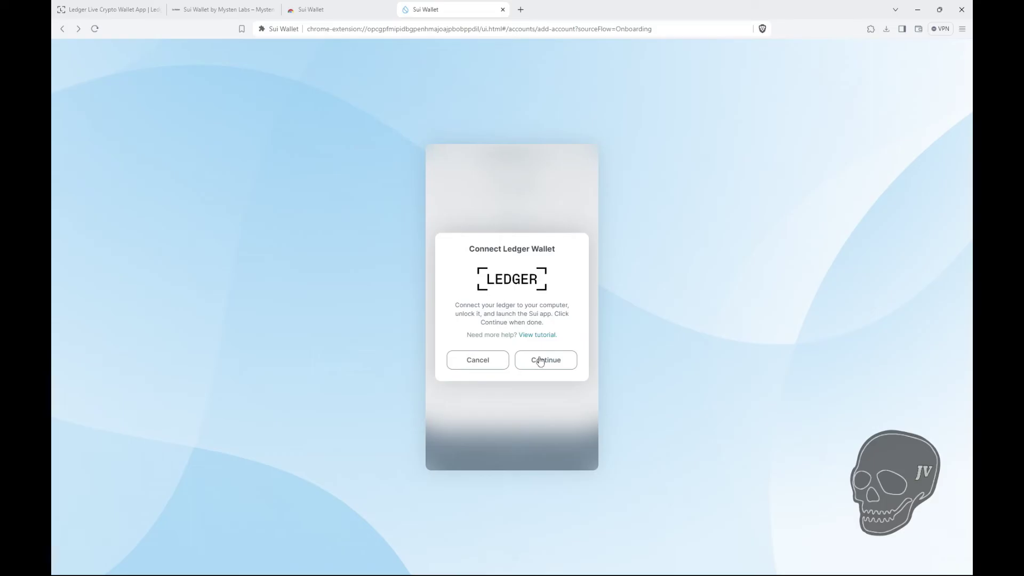
Connect the Nano S Plus and tick its first Ledger address for import.
click(678, 67)
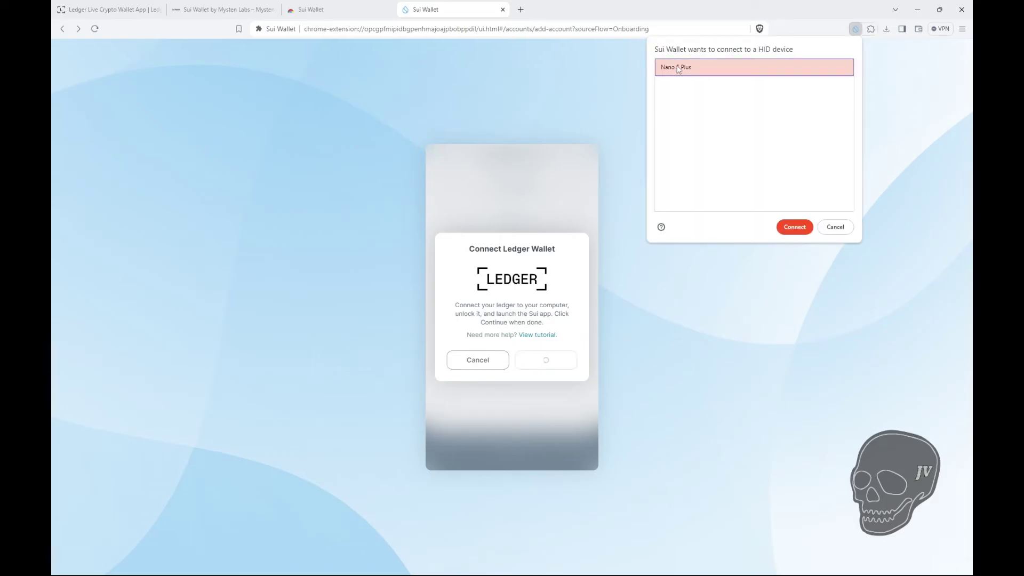
click(793, 226)
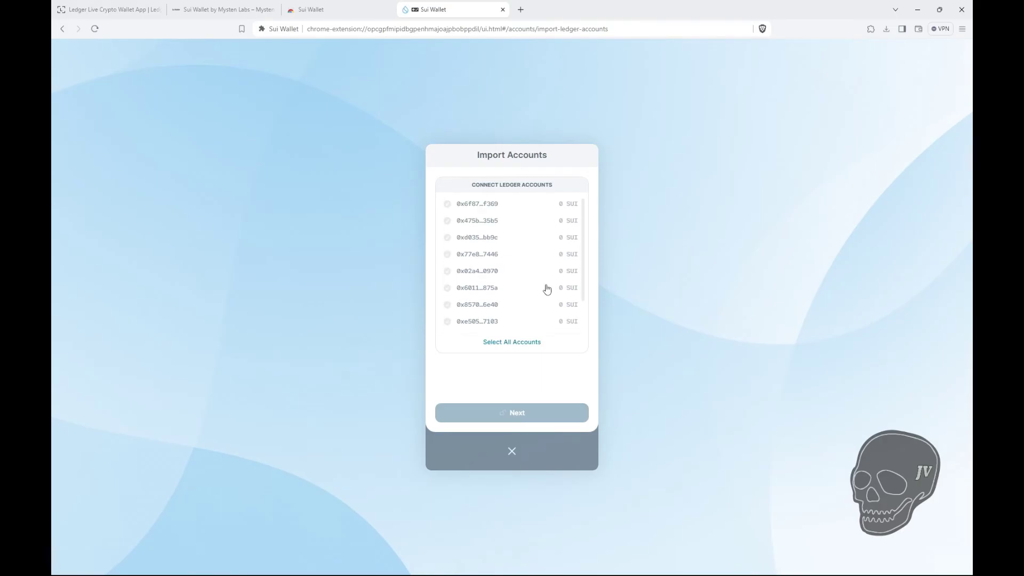
click(446, 205)
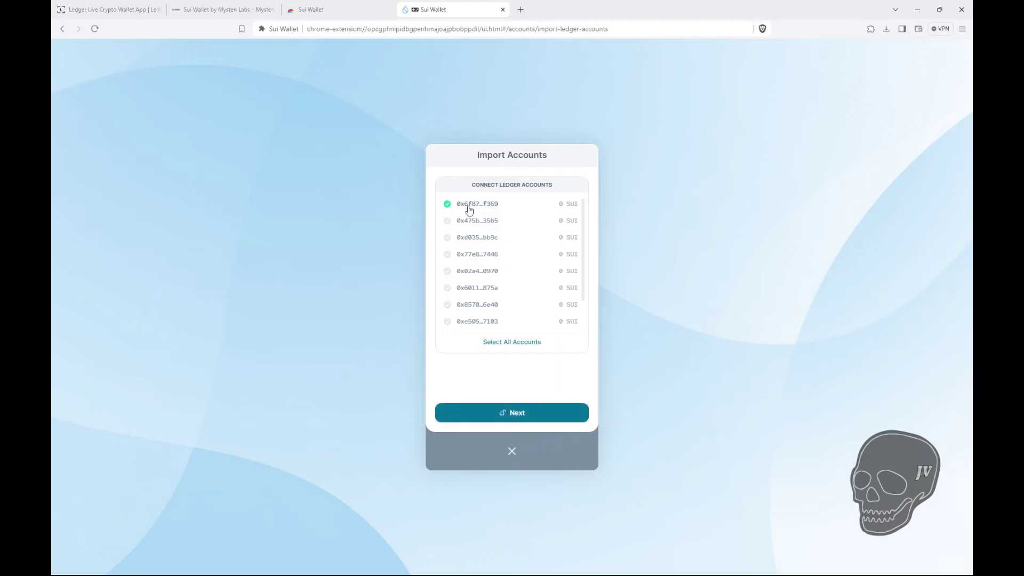
Set and confirm a password, enable one-hour auto-lock, accept the Terms, and create the wallet.
click(518, 412)
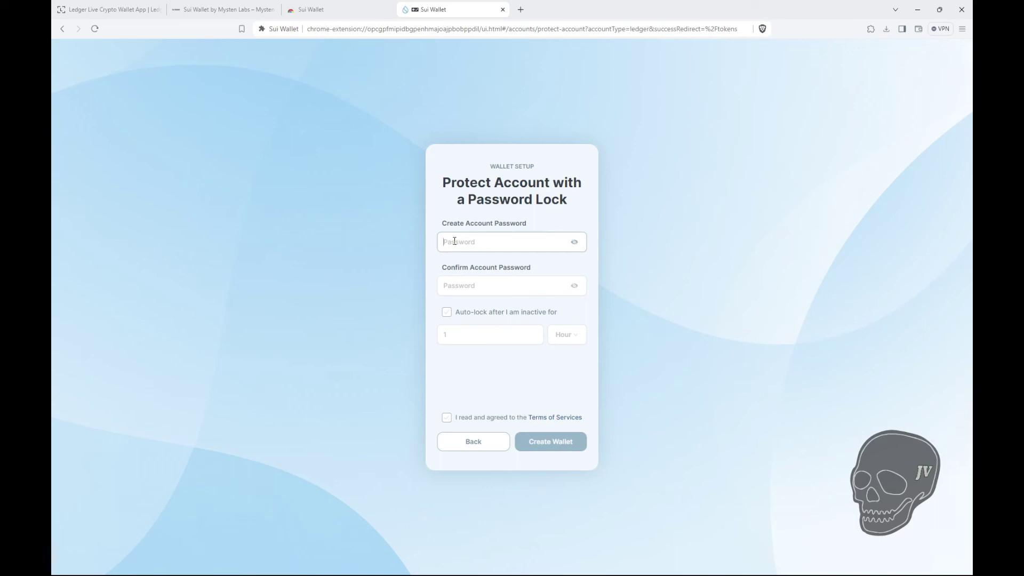
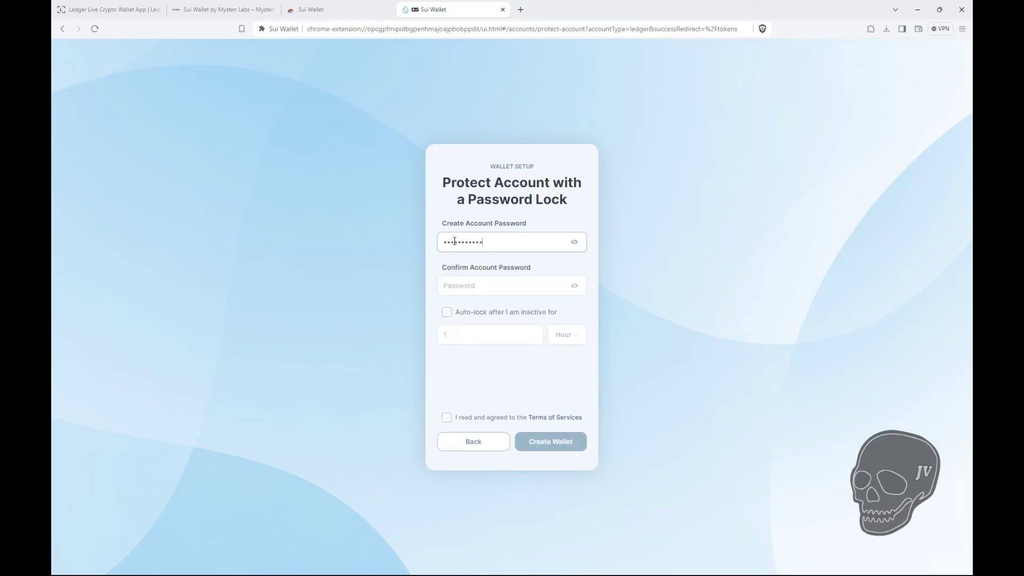
key(Tab)
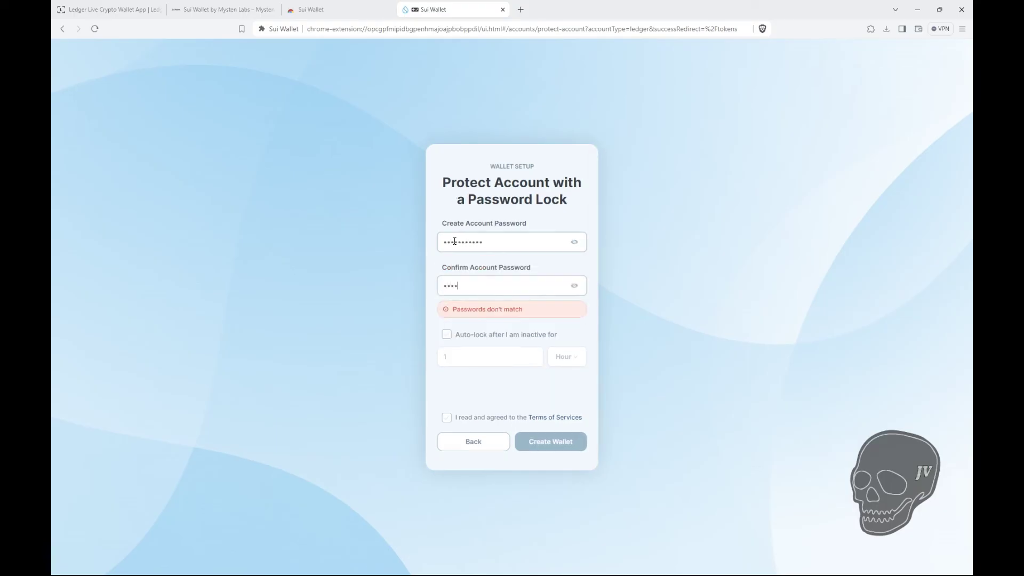
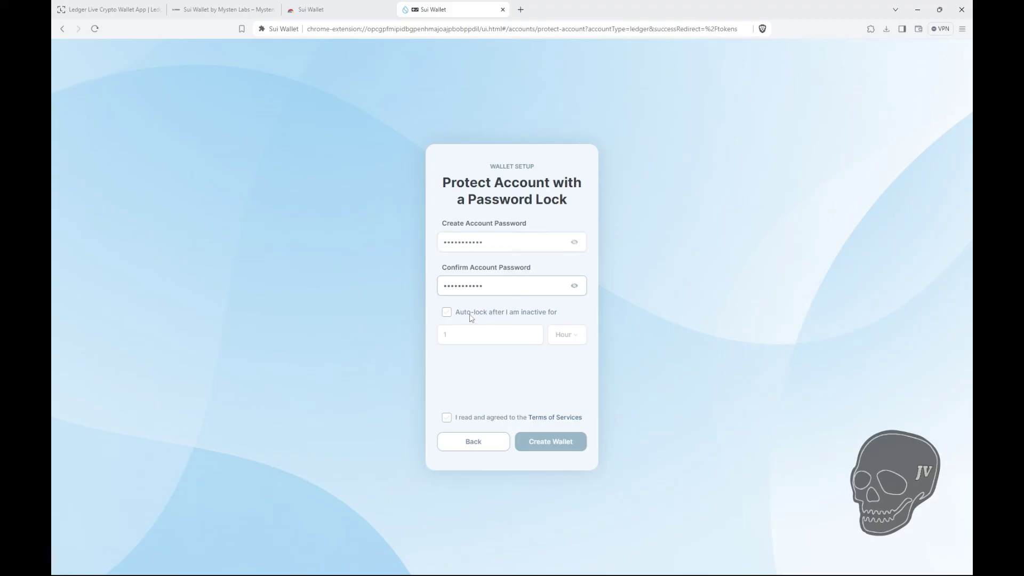
click(447, 313)
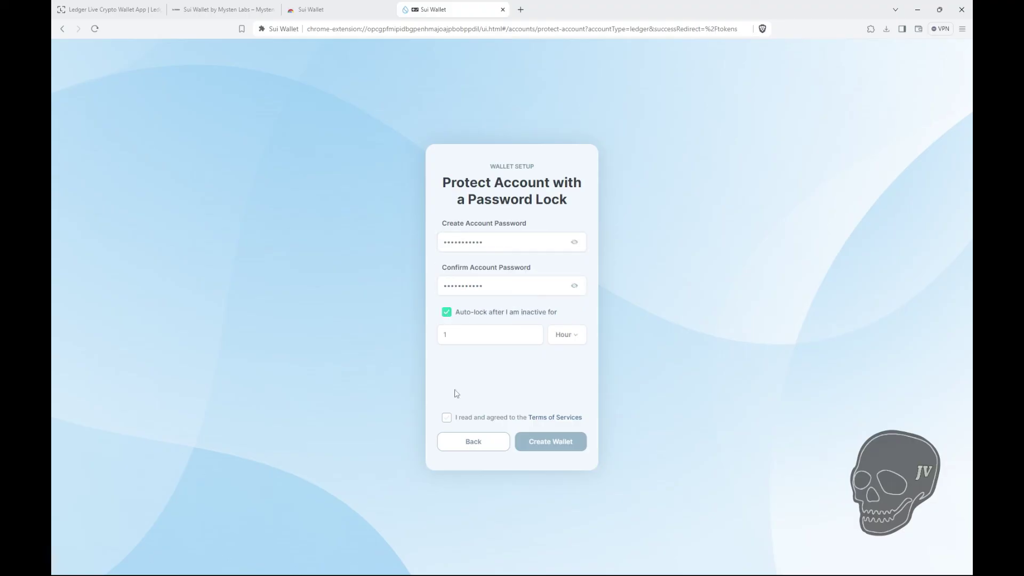
click(447, 418)
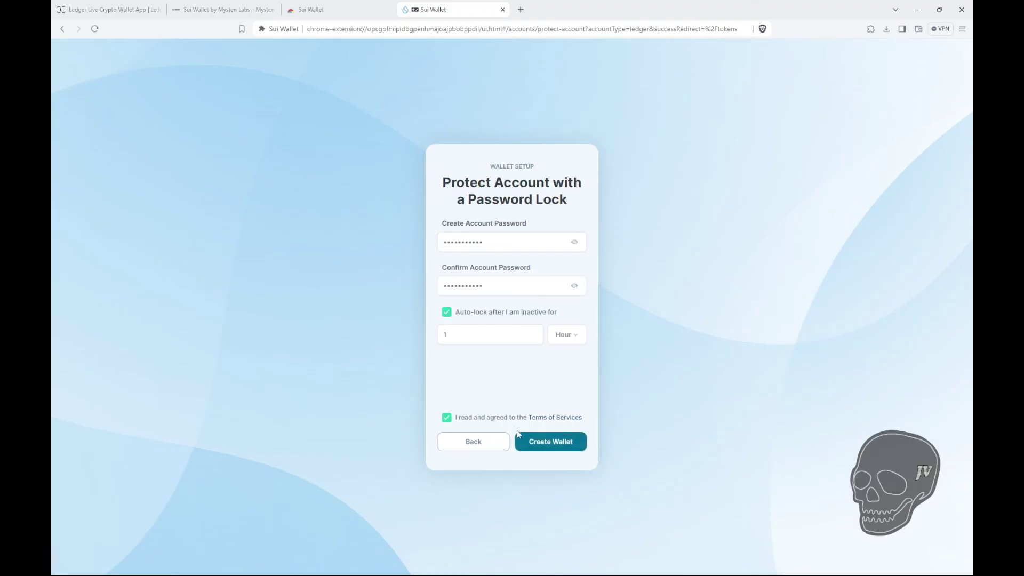
click(550, 443)
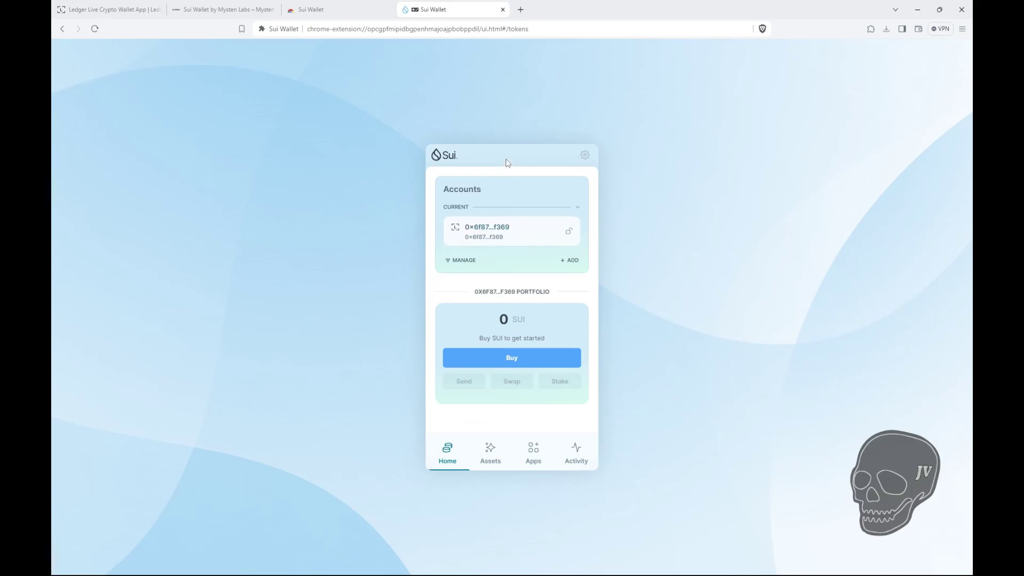
View the Accounts MANAGE page listing the imported Ledger account.
click(463, 260)
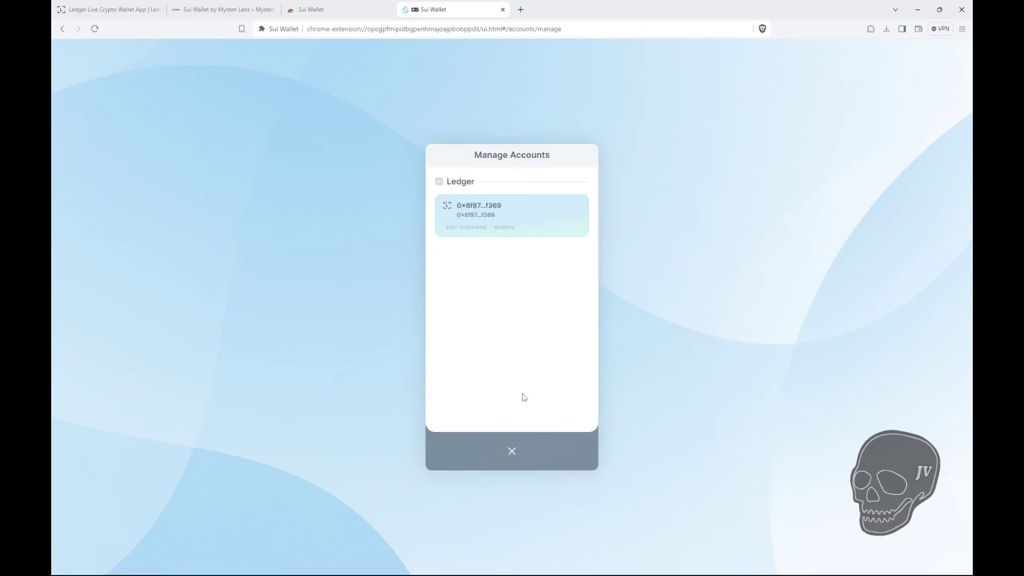